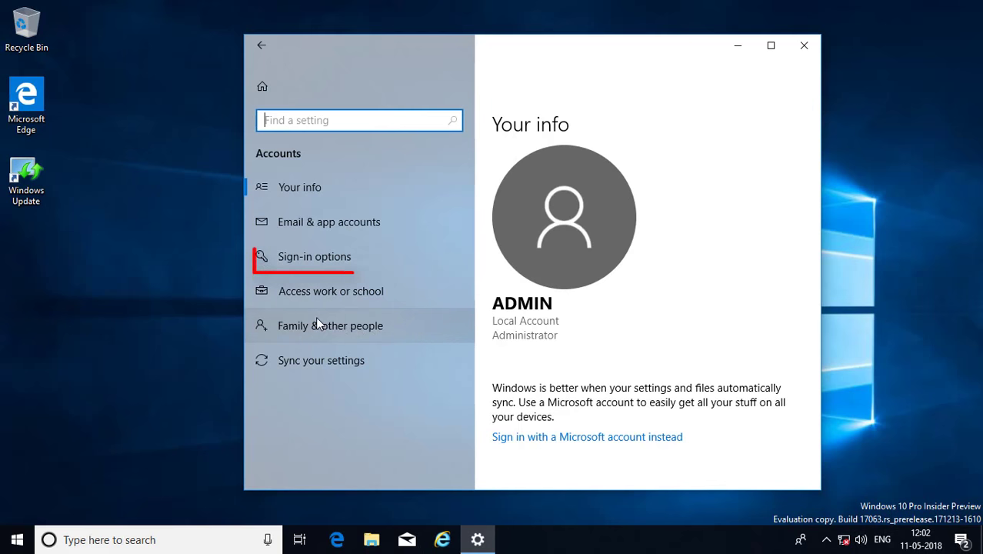
Go to Sign-in options under Accounts and scroll down to the Password section
{"action": "left_click", "coordinate": [318, 263]}
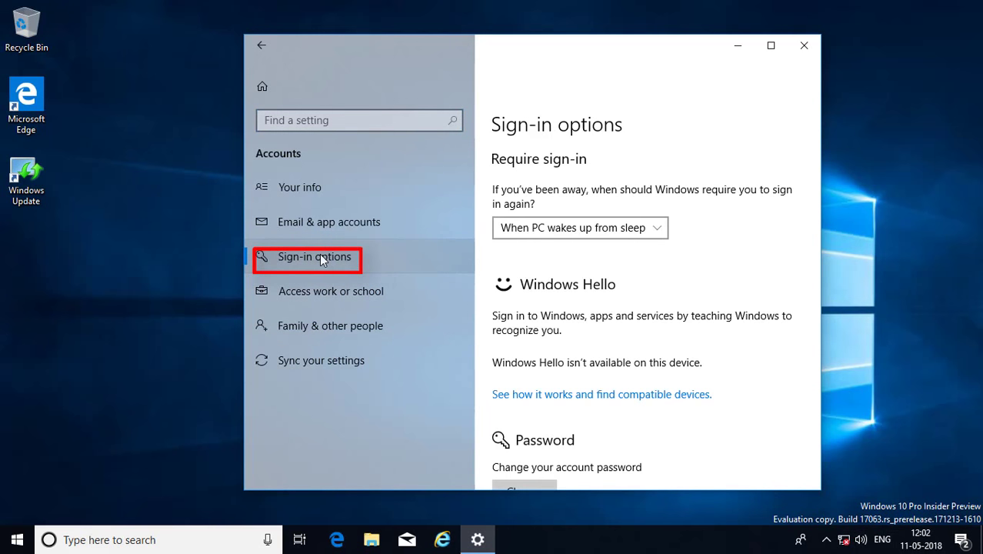
{"action": "scroll", "coordinate": [746, 362], "scroll_direction": "down", "scroll_amount": 2}
{"action": "scroll", "coordinate": [746, 363], "scroll_direction": "down", "scroll_amount": 2}
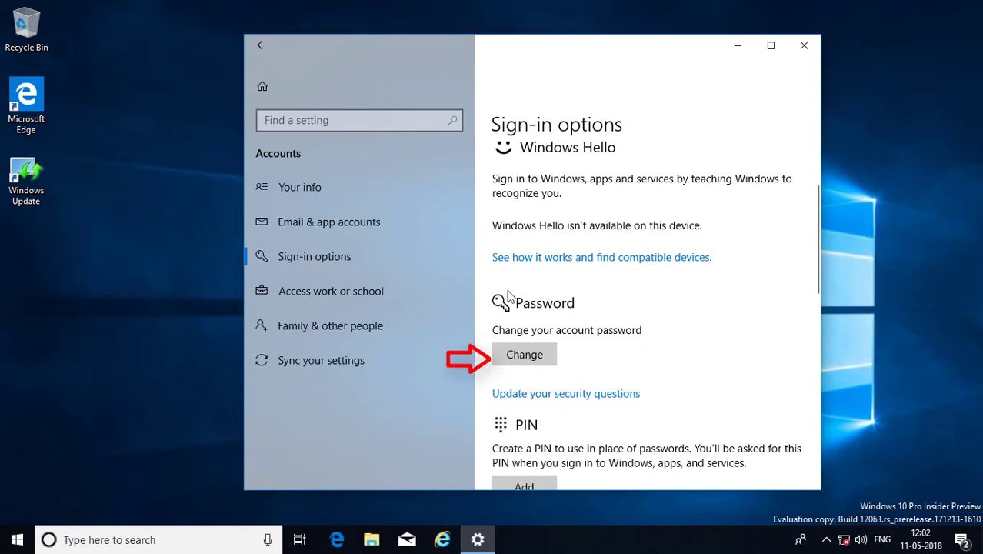
Change the password: verify the current one, leave the new password empty, and use hint 'blank'
{"action": "left_click", "coordinate": [543, 357]}
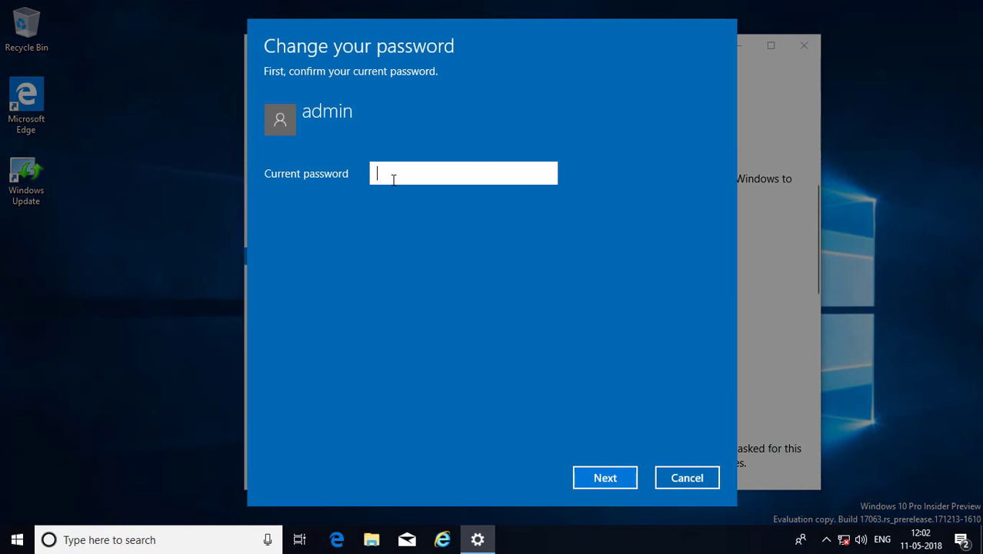
{"action": "type", "text": "123456789"}
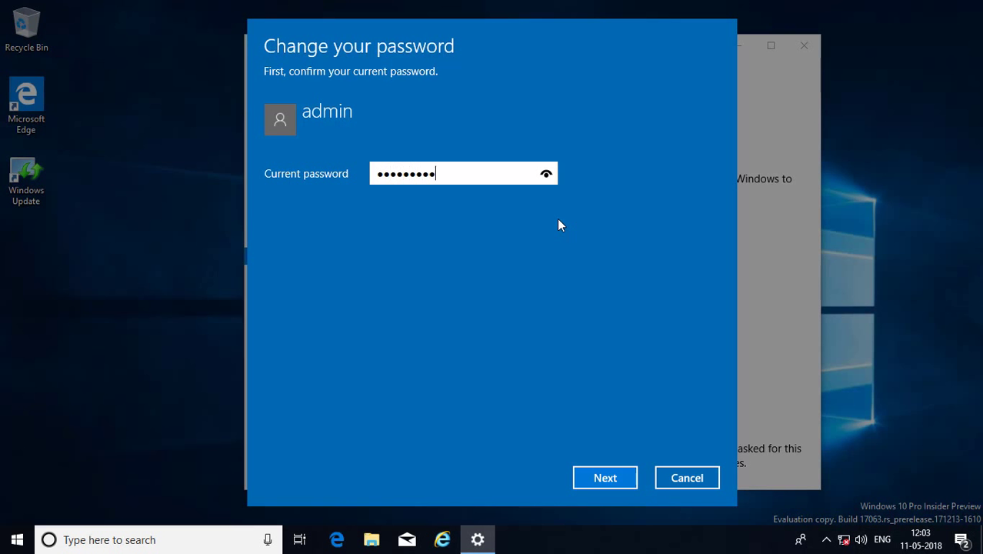
{"action": "left_click", "coordinate": [599, 478]}
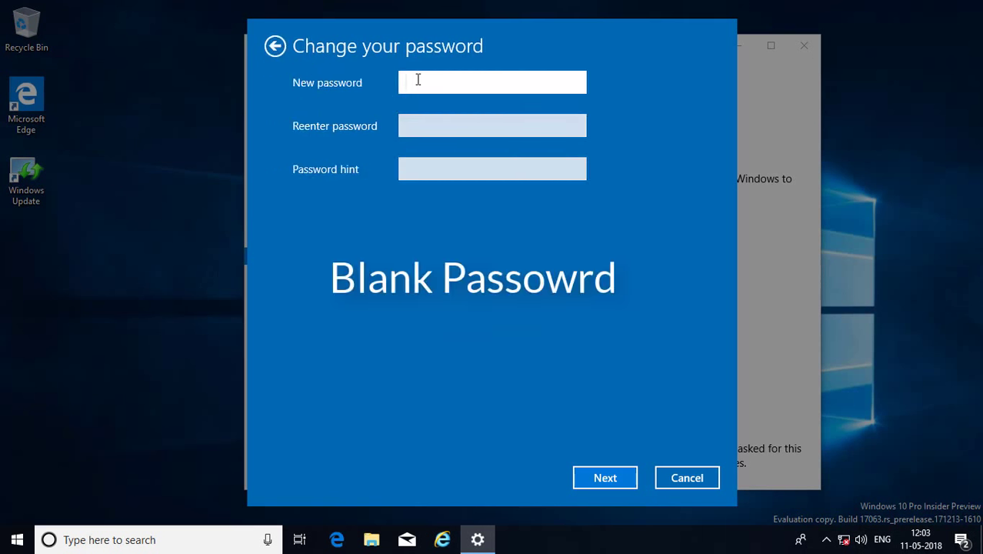
{"action": "left_click", "coordinate": [412, 126]}
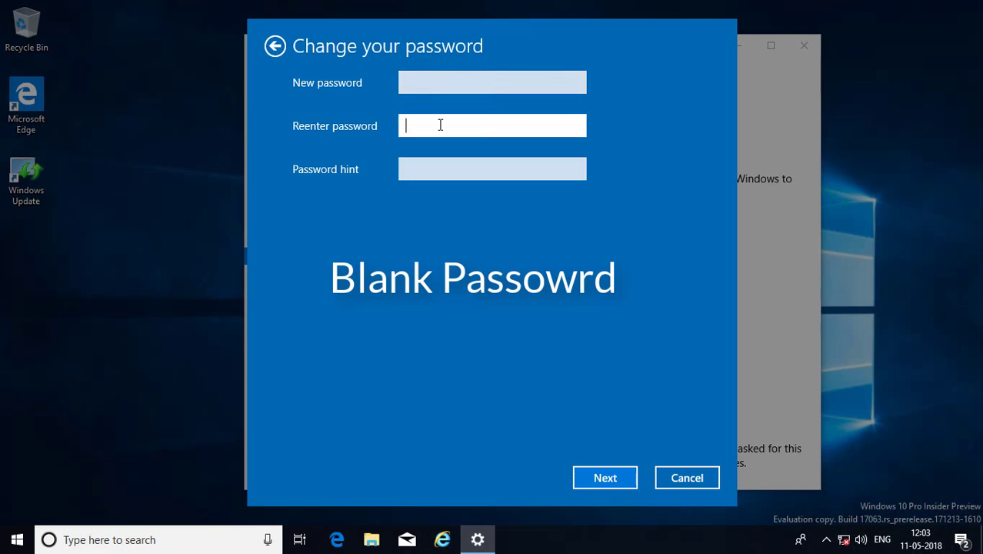
{"action": "left_click", "coordinate": [430, 171]}
{"action": "type", "text": "blank"}
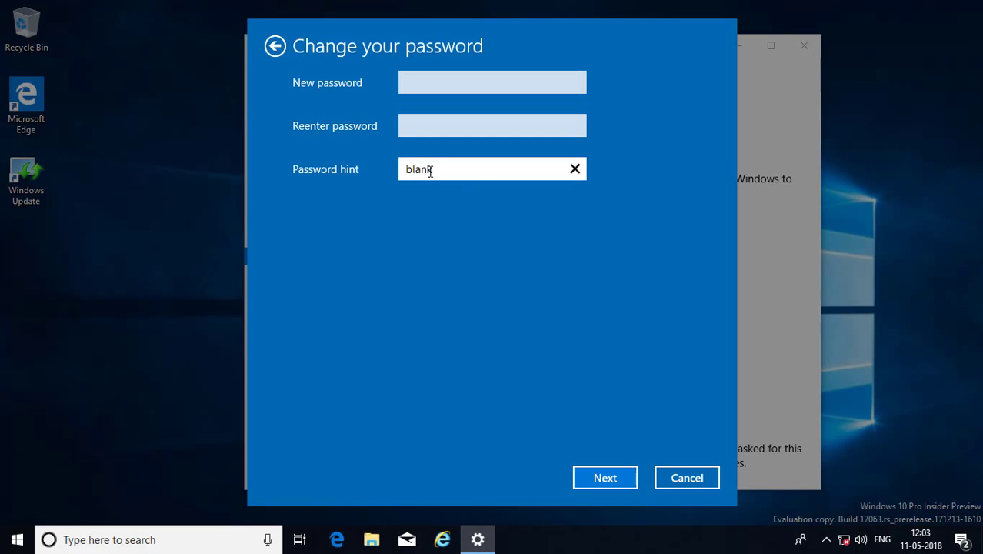
{"action": "left_click", "coordinate": [607, 477]}
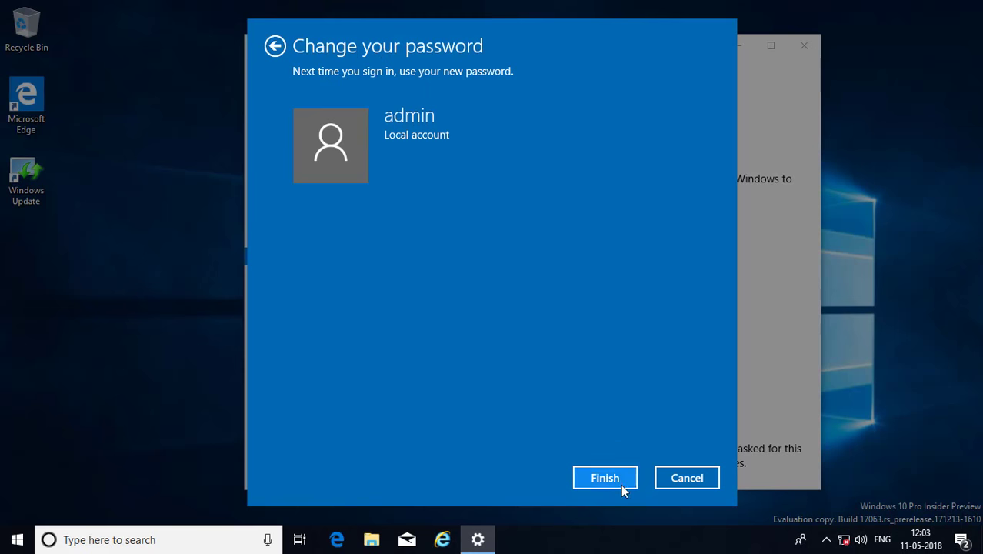
{"action": "left_click", "coordinate": [619, 483]}
Return to the Settings home page and close Settings
{"action": "scroll", "coordinate": [618, 398], "scroll_direction": "down", "scroll_amount": 2}
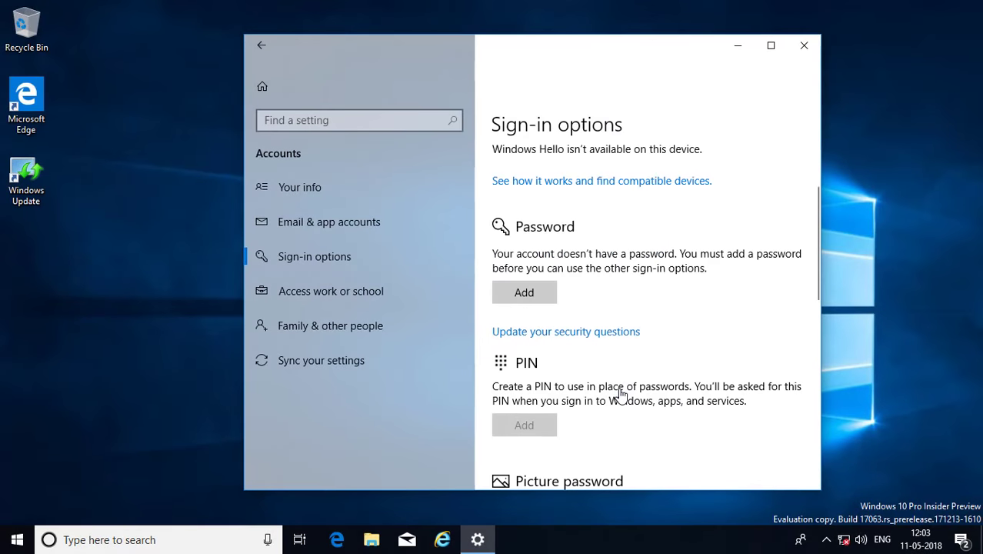
{"action": "left_click", "coordinate": [262, 46]}
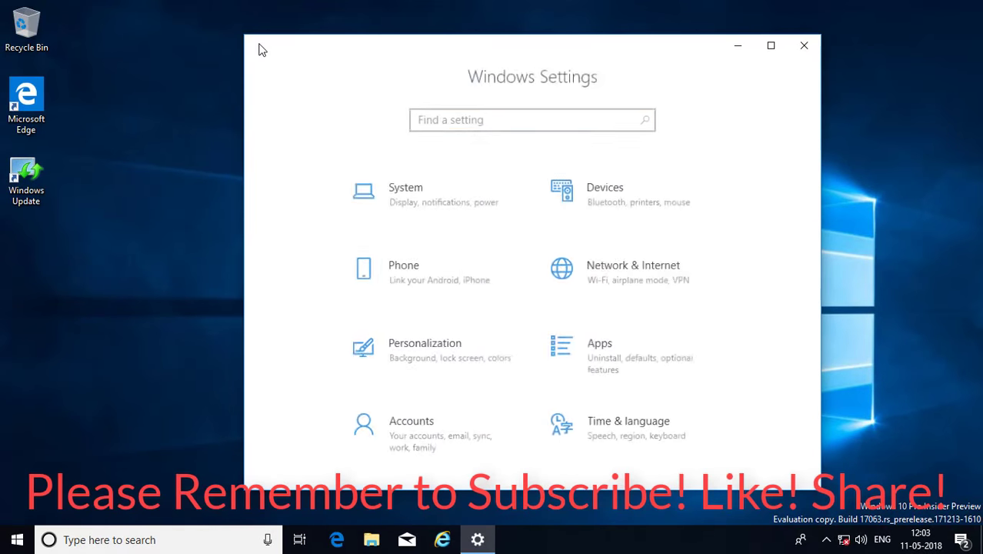
{"action": "left_click", "coordinate": [804, 47]}
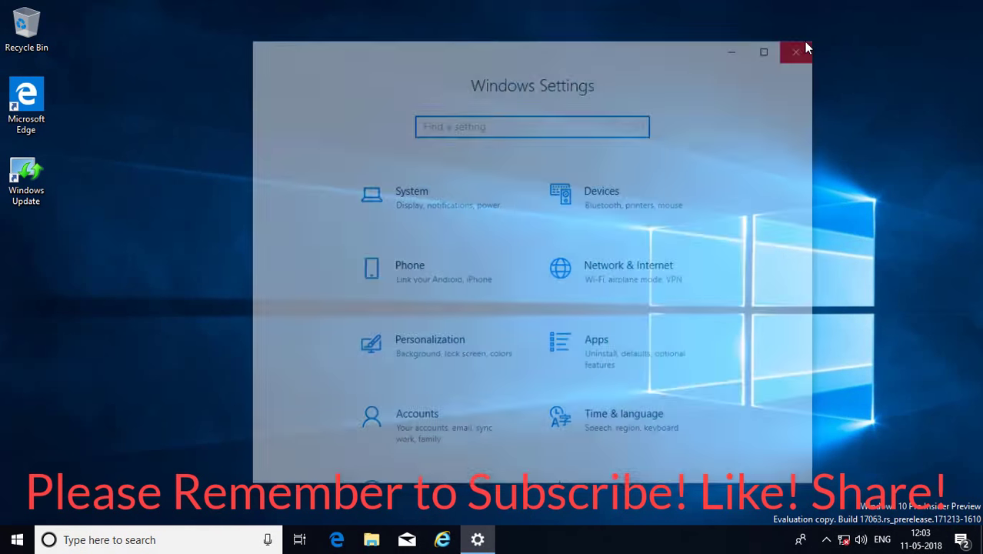
Lock the PC from the Start menu account icon and sign back in as admin without a password
{"action": "left_click", "coordinate": [19, 542]}
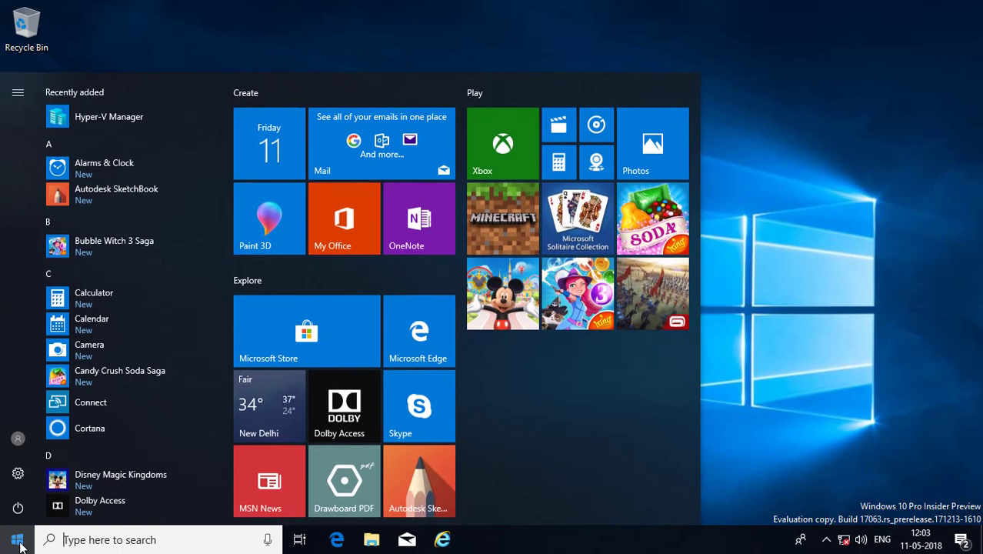
{"action": "left_click", "coordinate": [19, 439]}
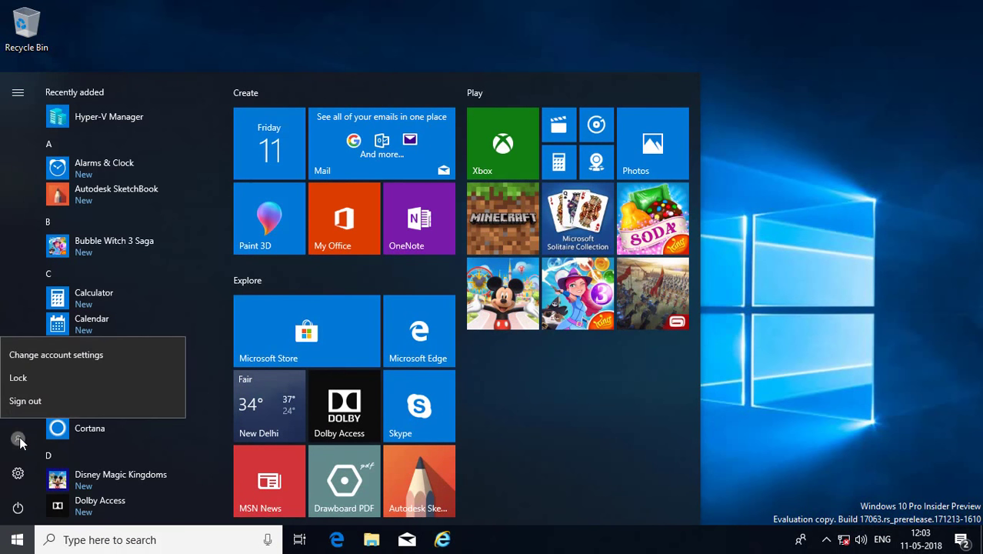
{"action": "left_click", "coordinate": [28, 376]}
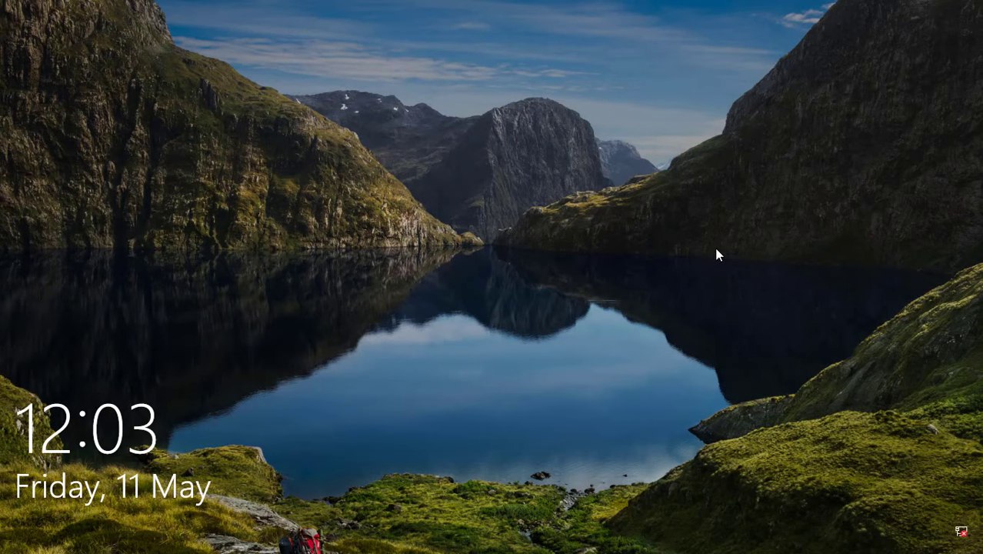
{"action": "left_click", "coordinate": [629, 400]}
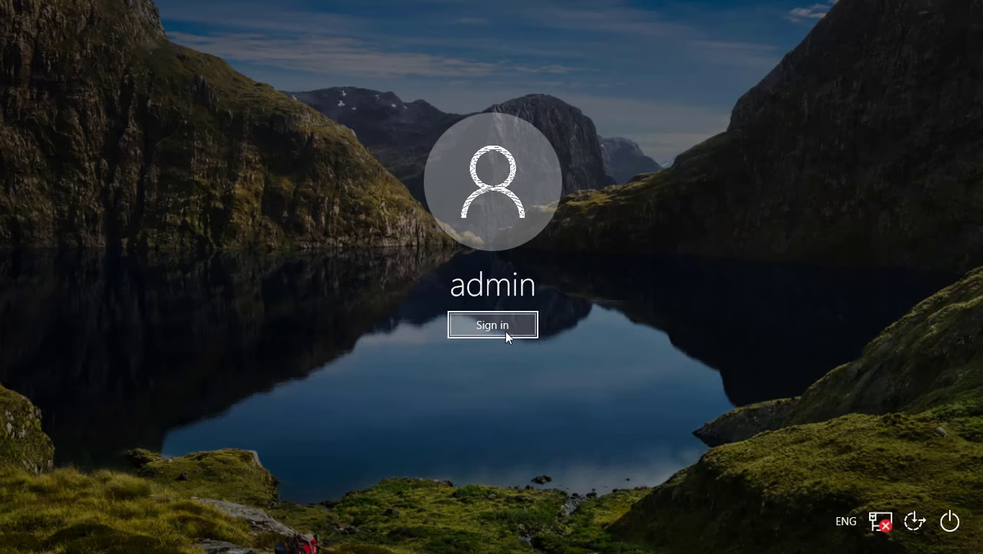
{"action": "left_click", "coordinate": [506, 329]}
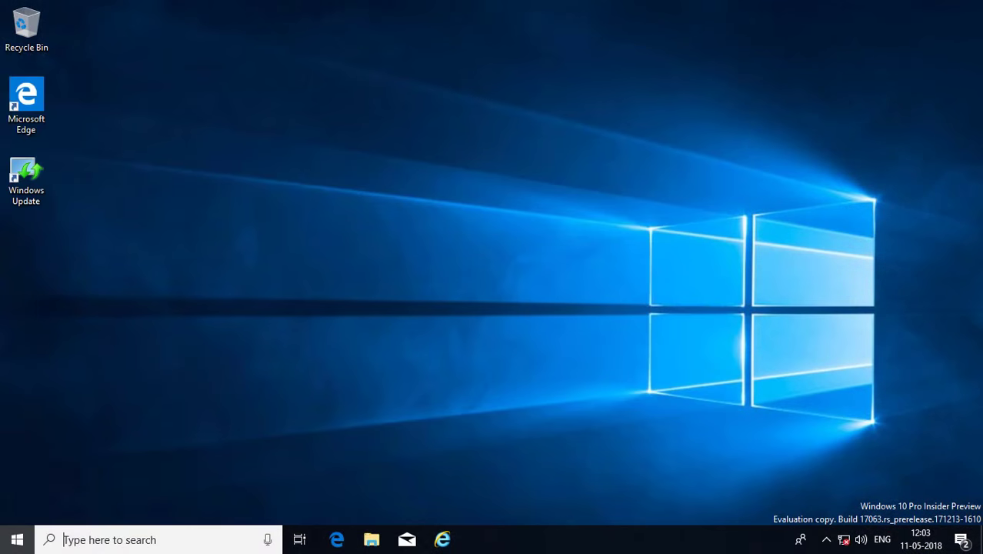
{"action": "key", "text": "super"}
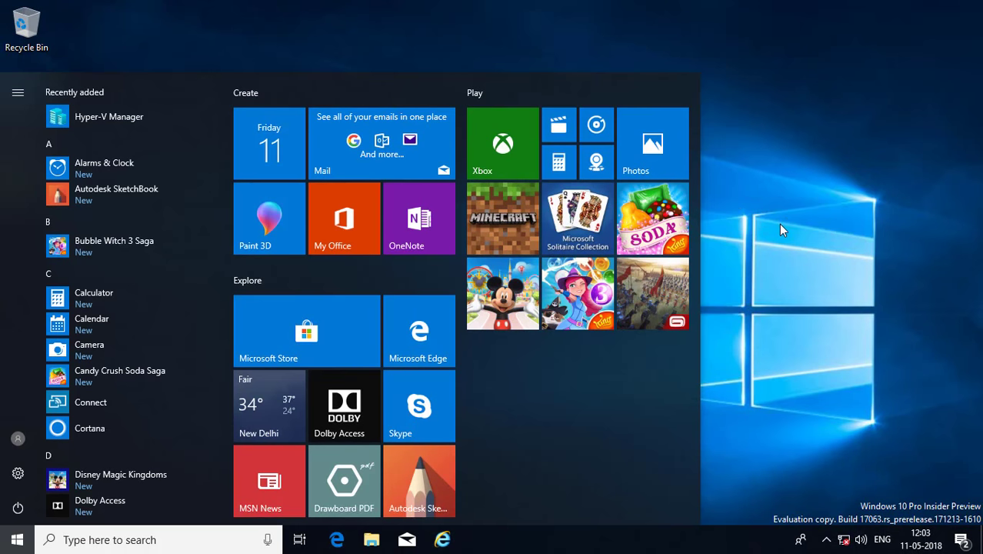
{"action": "left_click", "coordinate": [910, 330]}
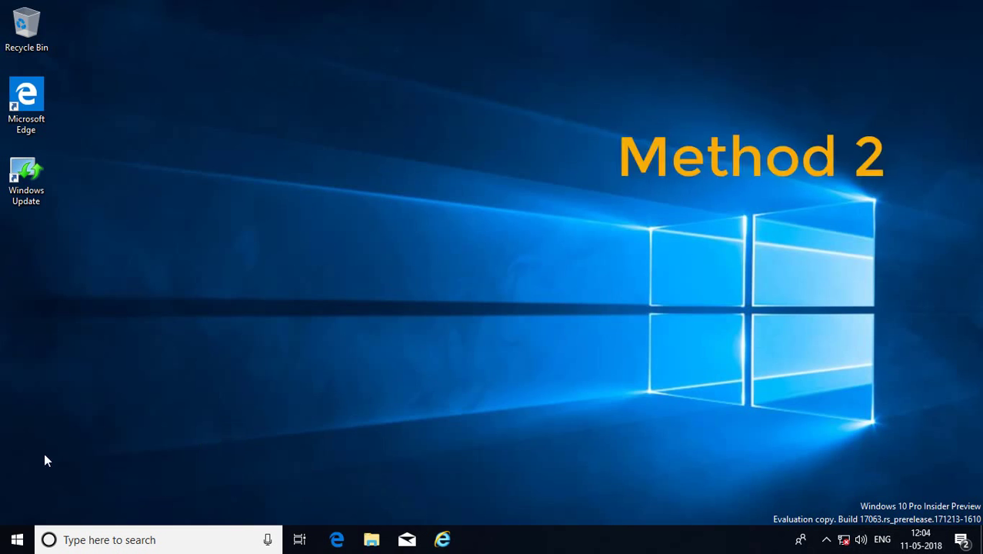
Open Computer Management from the Start button's right-click menu
{"action": "right_click", "coordinate": [12, 543]}
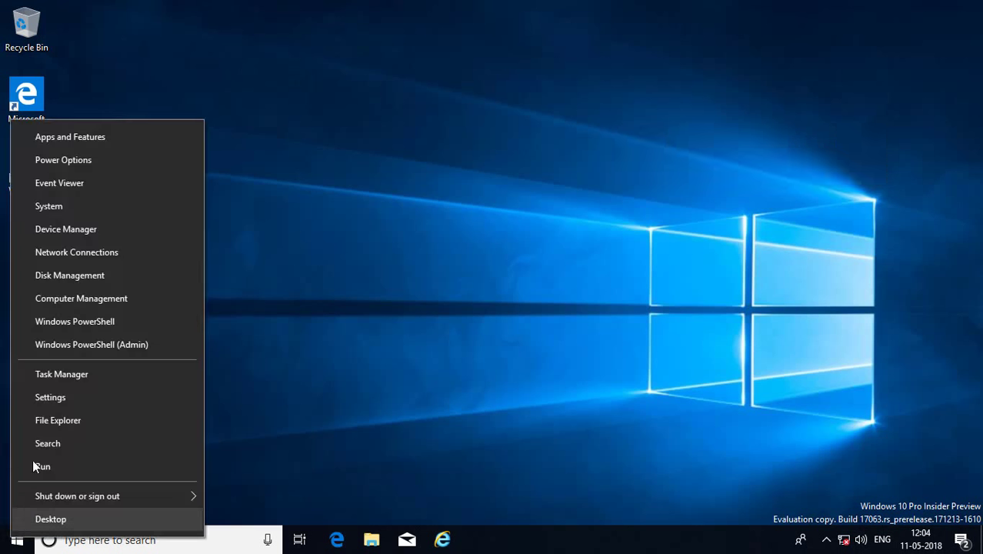
{"action": "left_click", "coordinate": [78, 300]}
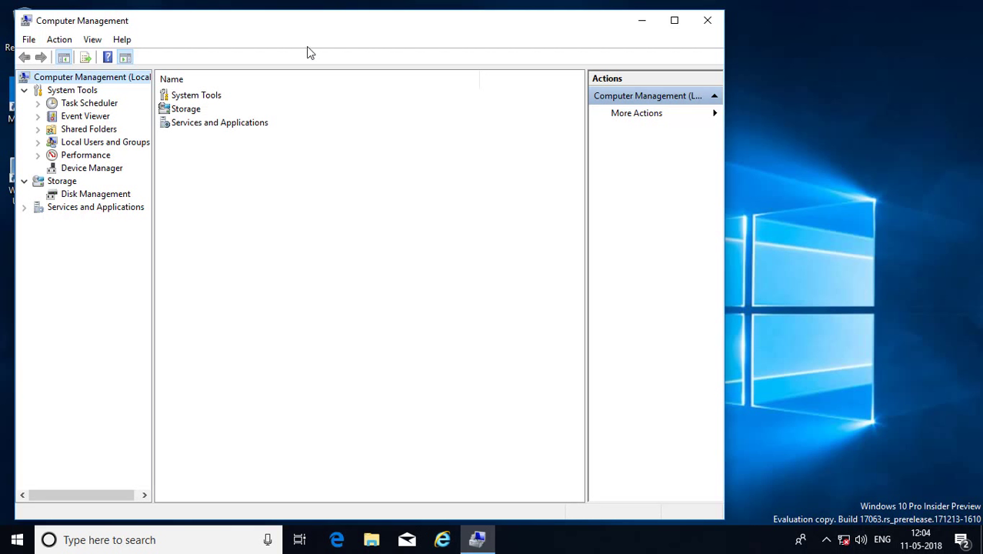
Expand Local Users and Groups, show the Users list, and select the admin account
{"action": "left_click_drag", "start_coordinate": [356, 37], "coordinate": [433, 37]}
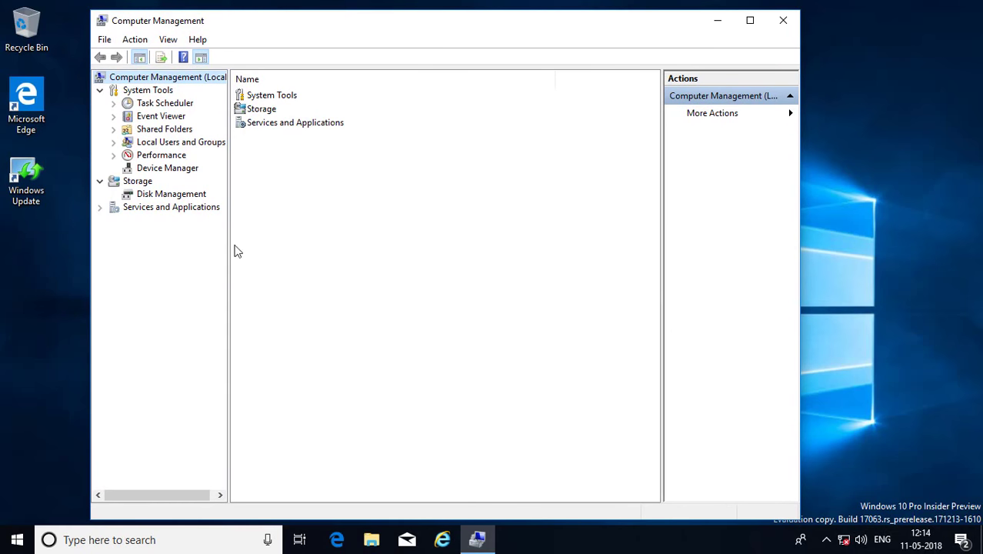
{"action": "left_click", "coordinate": [183, 143]}
{"action": "left_click", "coordinate": [113, 142]}
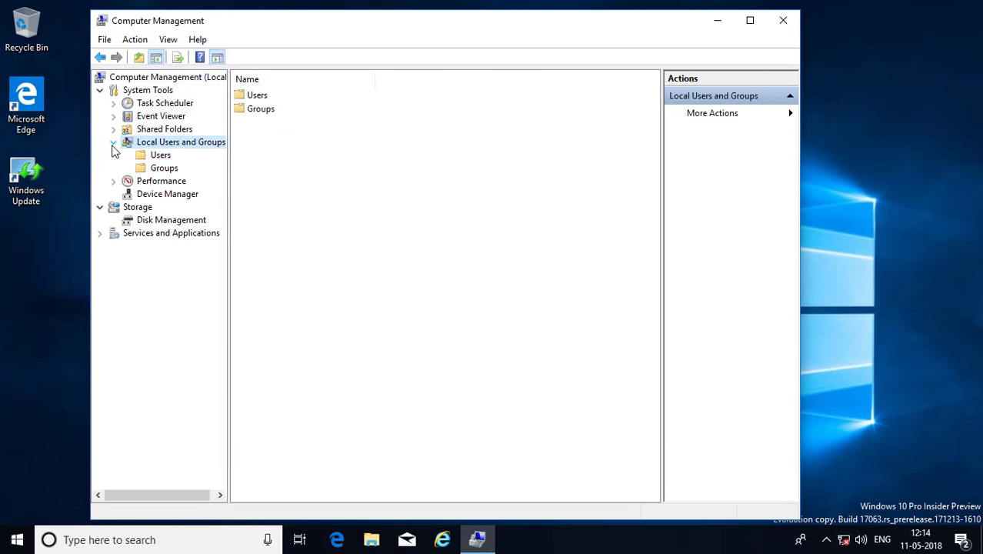
{"action": "left_click", "coordinate": [166, 156]}
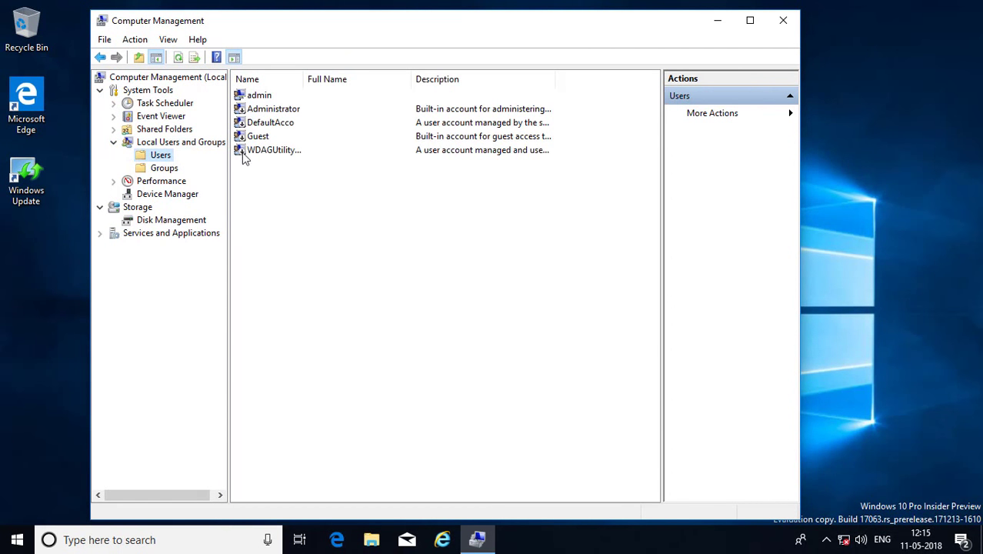
{"action": "left_click", "coordinate": [259, 98]}
Set admin's password to blank via Set Password, confirm, and close Computer Management
{"action": "right_click", "coordinate": [267, 92]}
{"action": "left_click", "coordinate": [308, 106]}
{"action": "left_click", "coordinate": [395, 347]}
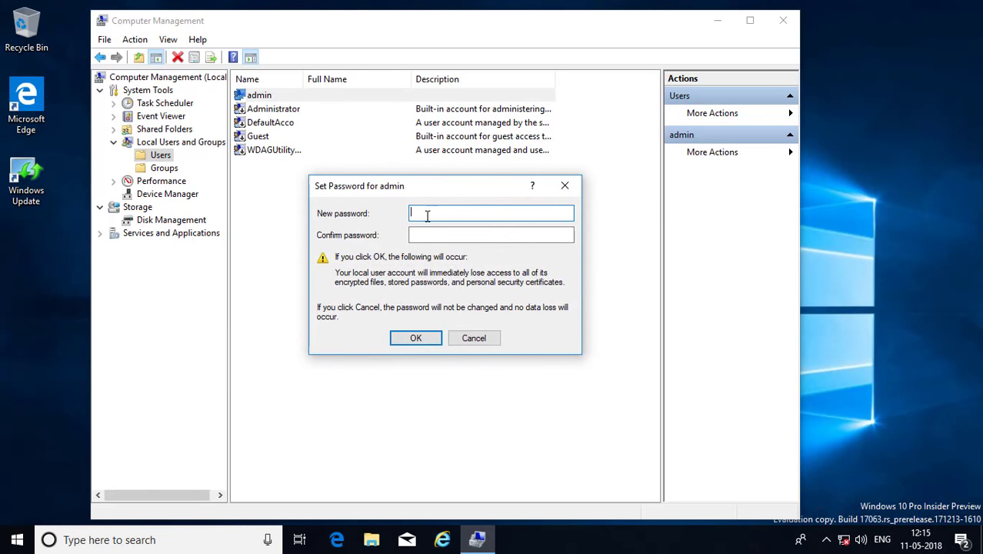
{"action": "left_click", "coordinate": [417, 236]}
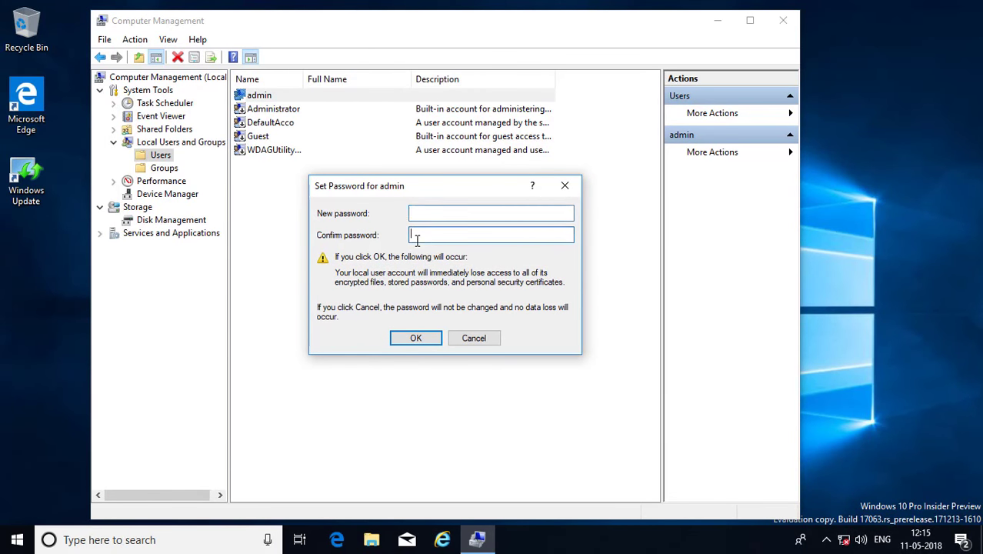
{"action": "left_click", "coordinate": [412, 340]}
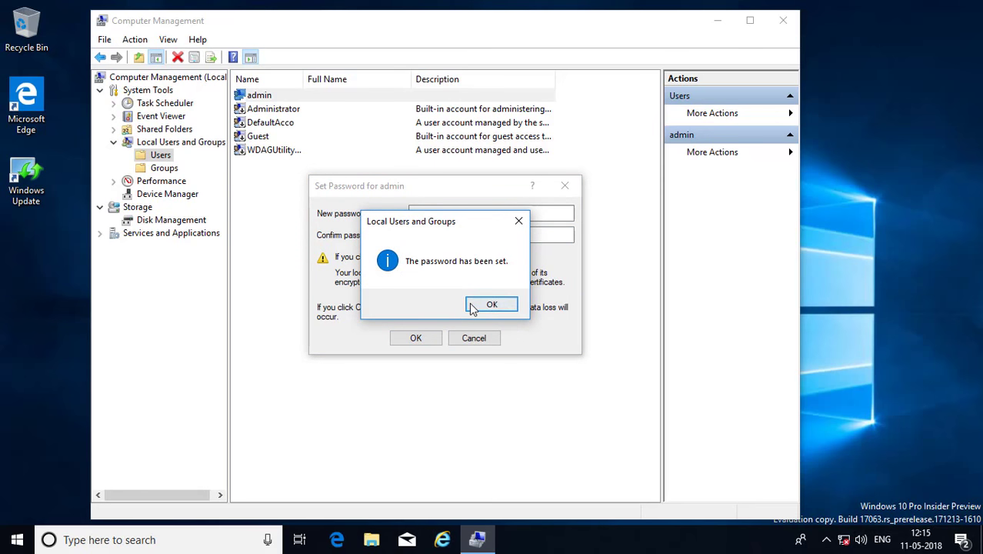
{"action": "left_click", "coordinate": [475, 306]}
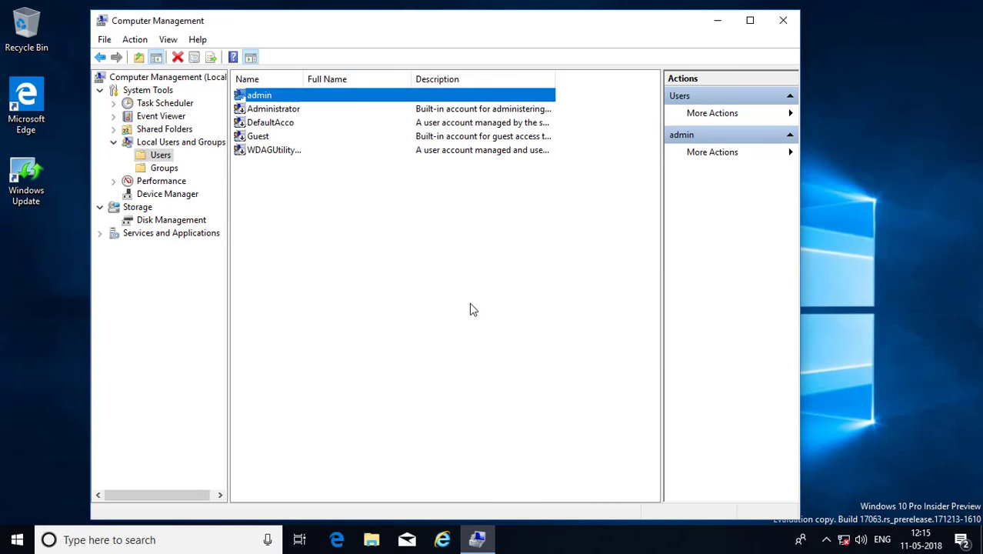
{"action": "left_click", "coordinate": [779, 24]}
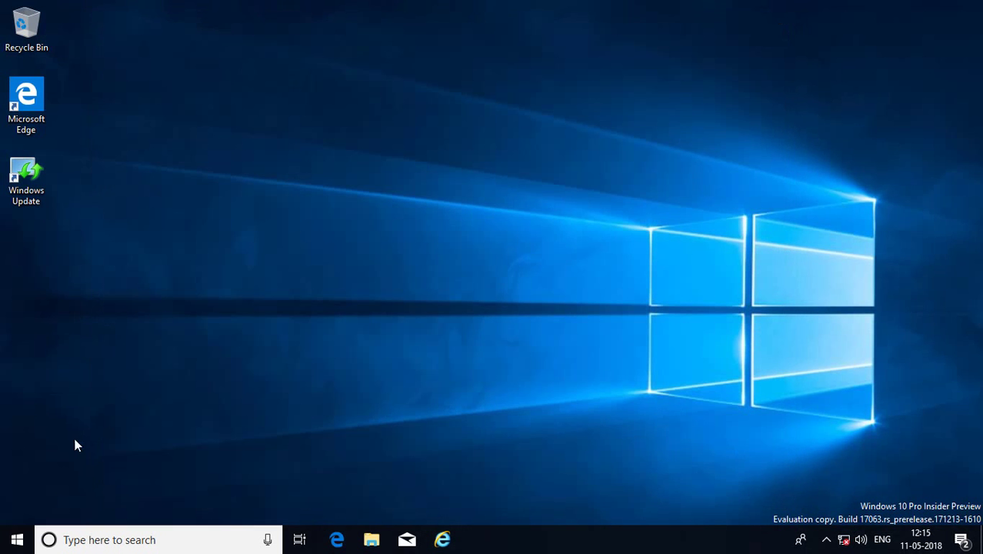
Lock the computer and sign back in as admin with no password prompt
{"action": "left_click", "coordinate": [17, 540]}
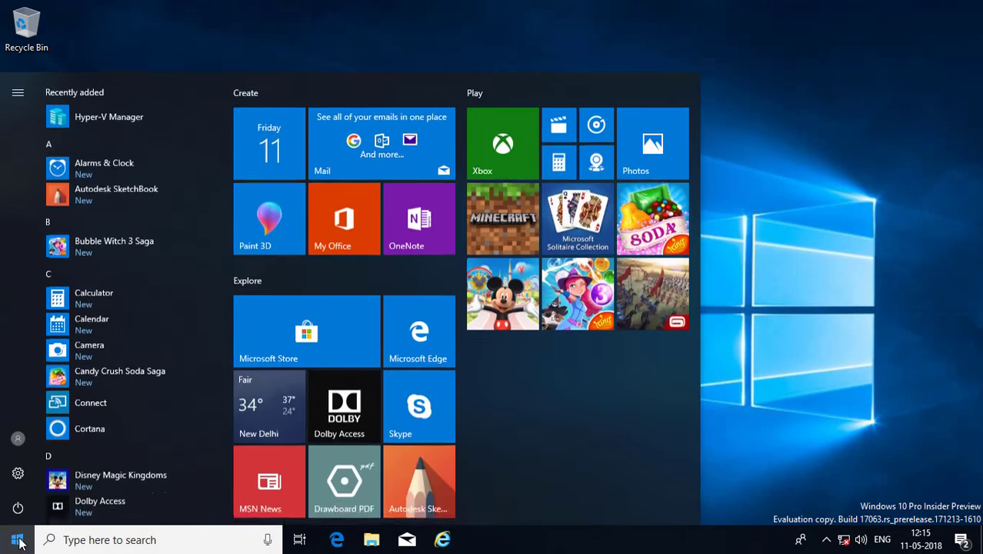
{"action": "left_click", "coordinate": [19, 444]}
{"action": "left_click", "coordinate": [22, 383]}
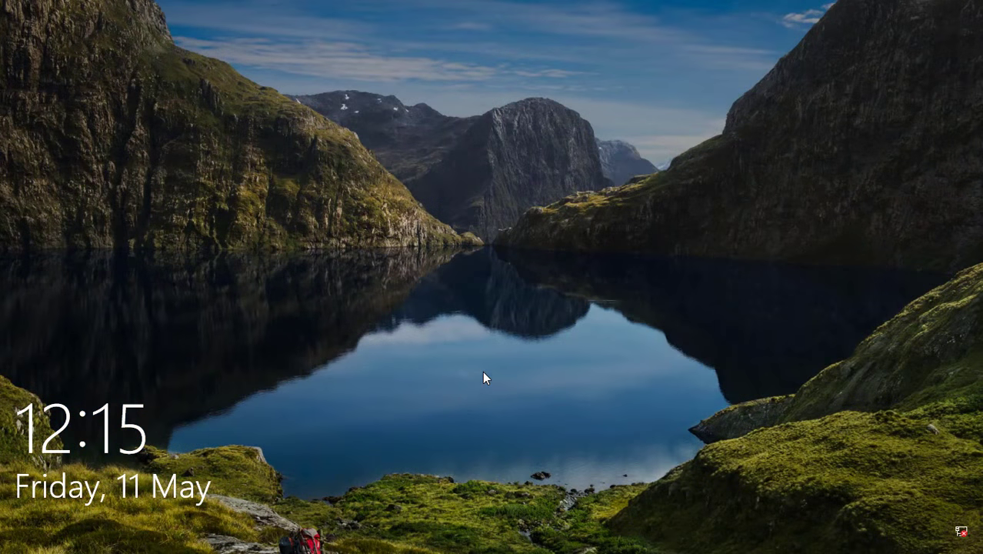
{"action": "left_click", "coordinate": [659, 454]}
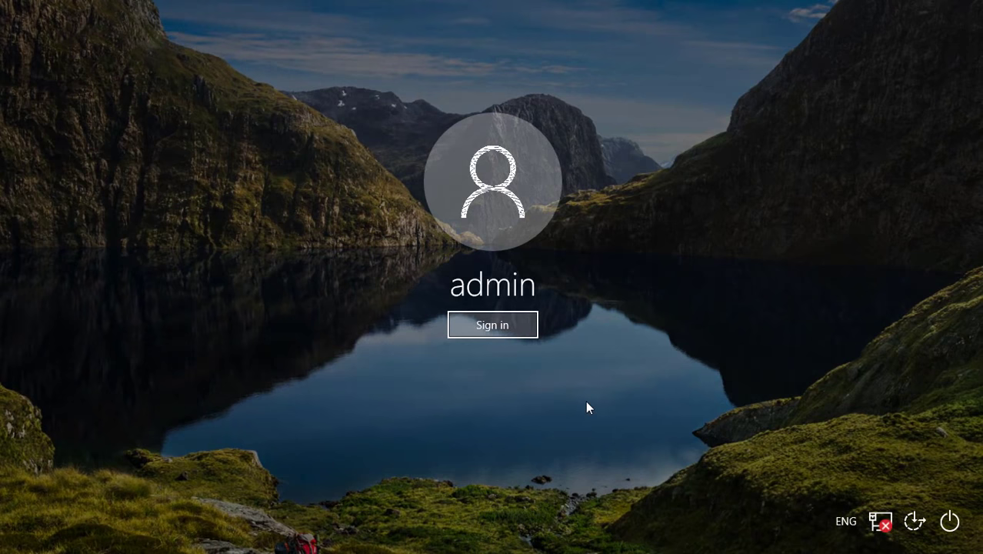
{"action": "left_click", "coordinate": [526, 335]}
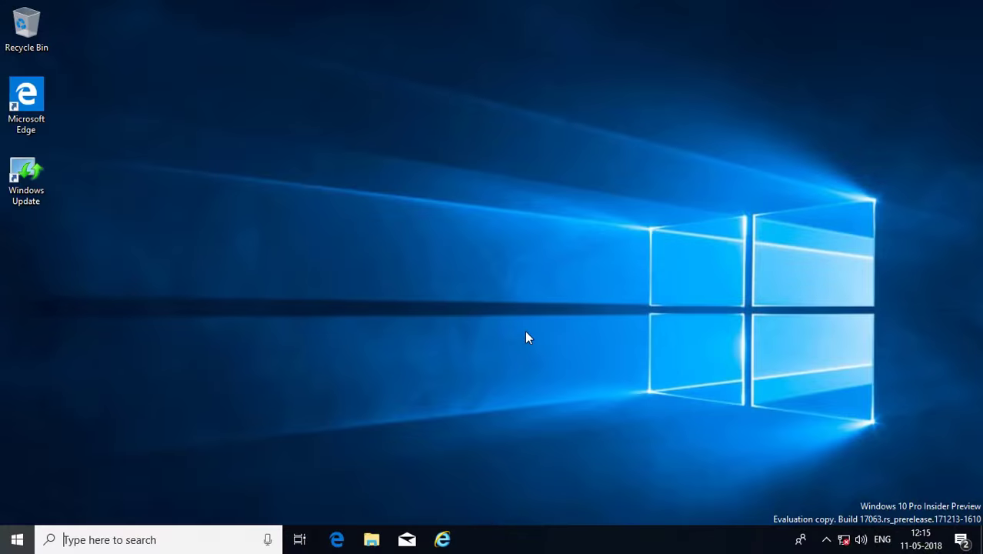
{"action": "key", "text": "super"}
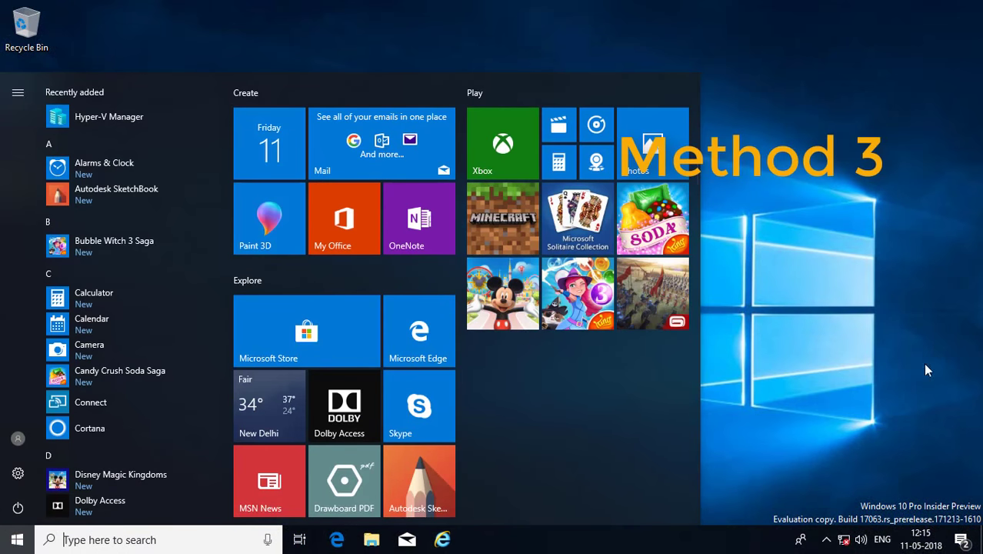
Run 'netplwiz' from the Run dialog opened via the Start button's right-click menu
{"action": "left_click", "coordinate": [923, 369]}
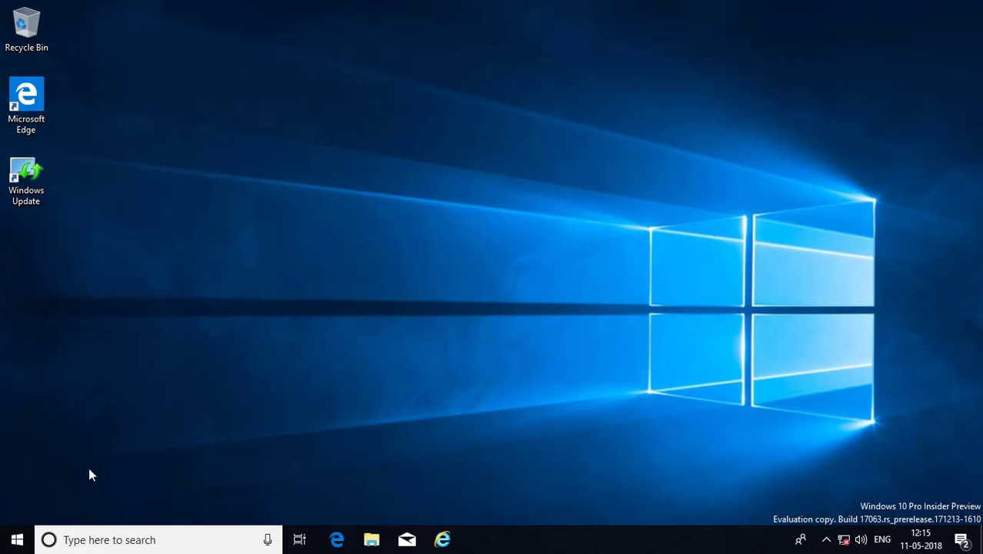
{"action": "right_click", "coordinate": [14, 542]}
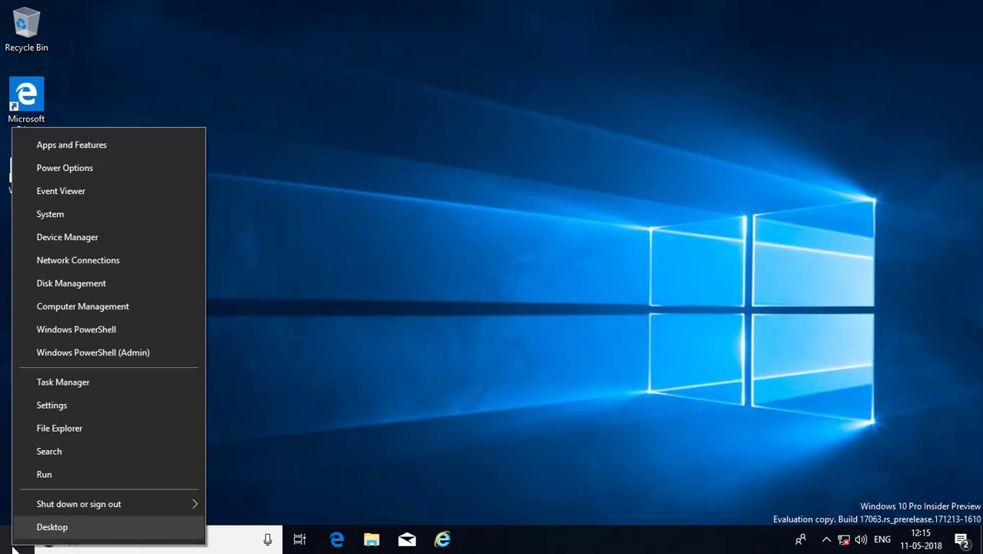
{"action": "left_click", "coordinate": [45, 474]}
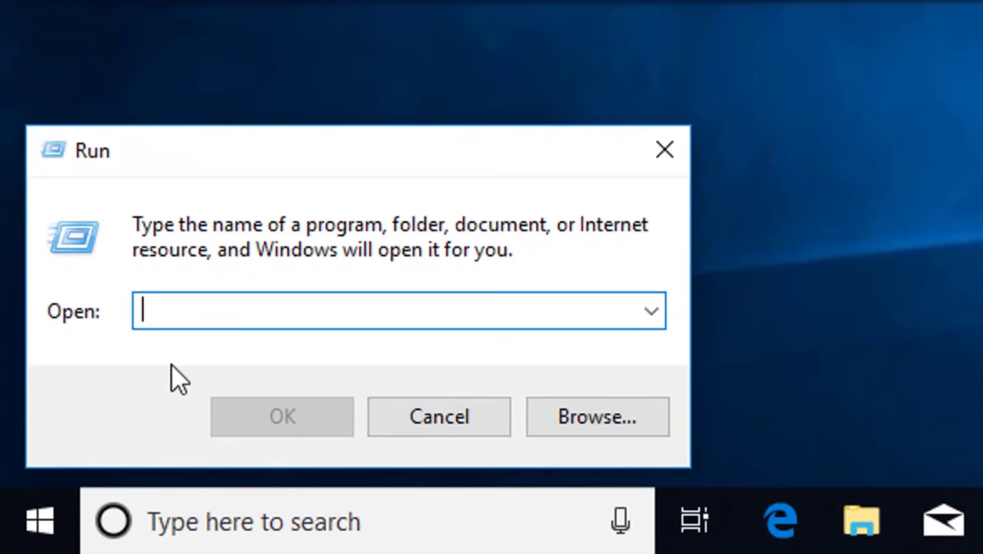
{"action": "type", "text": "n"}
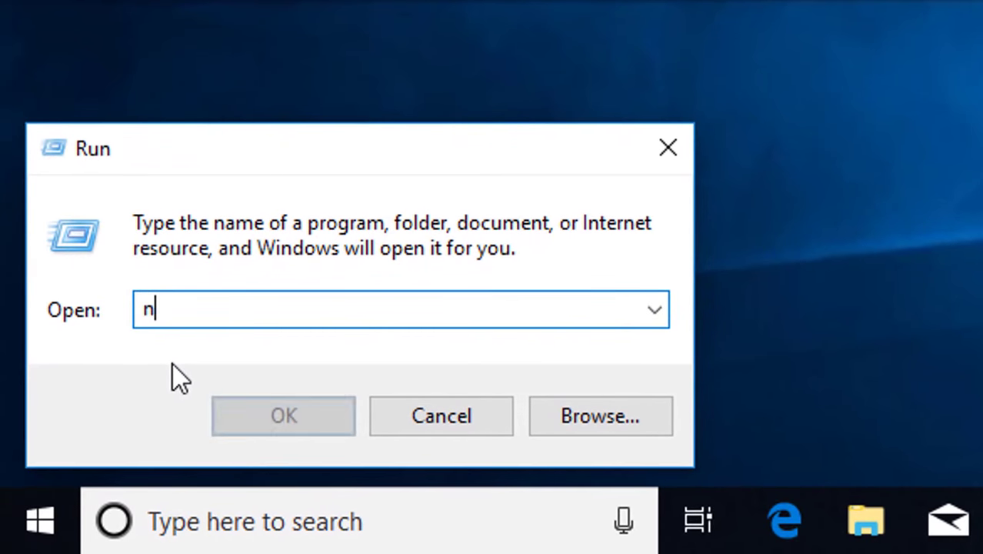
{"action": "type", "text": "etplwiz"}
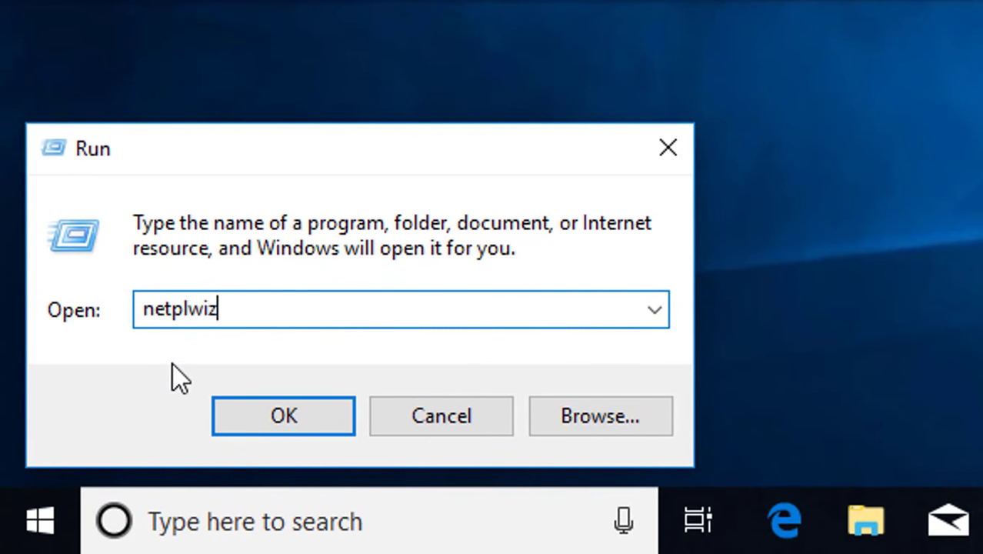
{"action": "left_click_drag", "start_coordinate": [237, 317], "coordinate": [131, 310]}
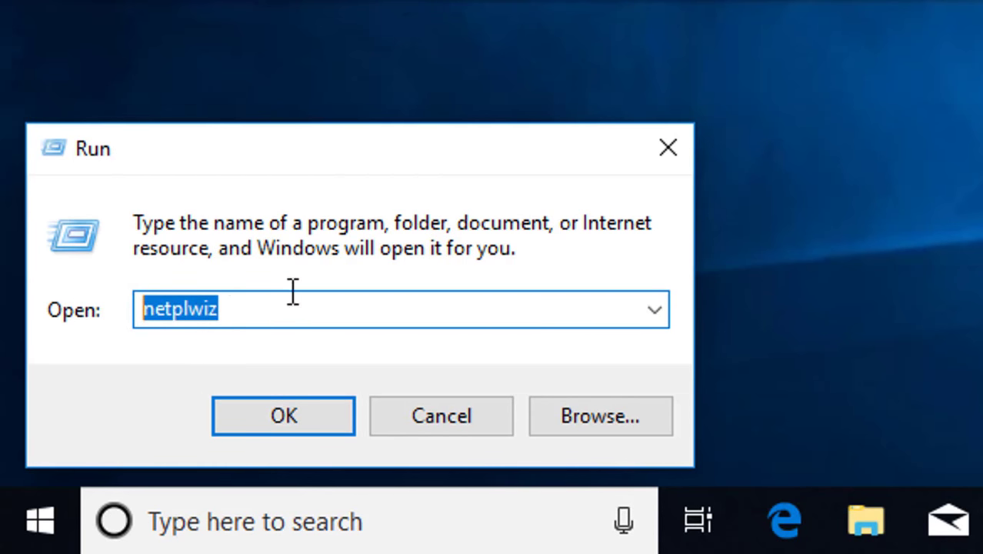
{"action": "left_click", "coordinate": [275, 422]}
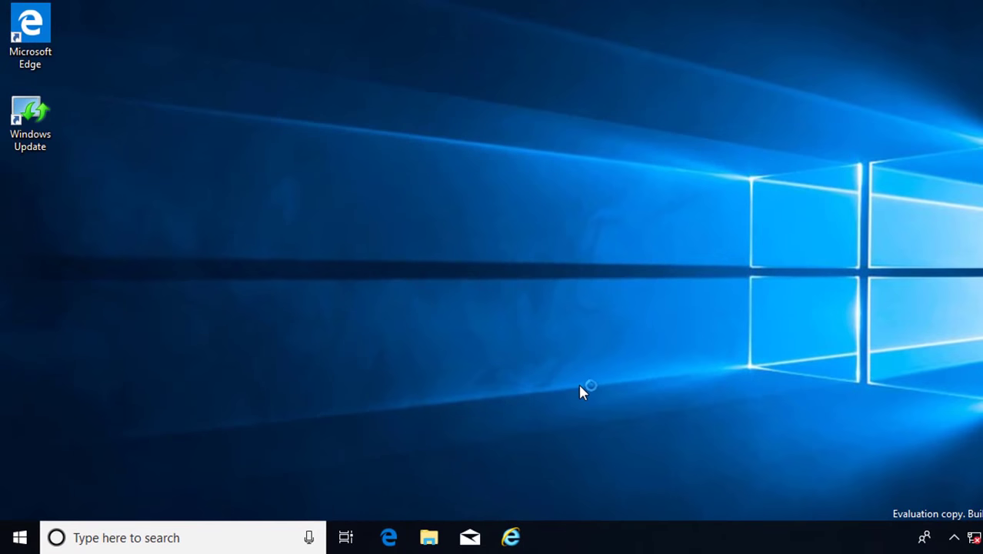
Untick 'Users must enter a user name and password', apply with an empty password, and close
{"action": "left_click_drag", "start_coordinate": [237, 3], "coordinate": [407, 0]}
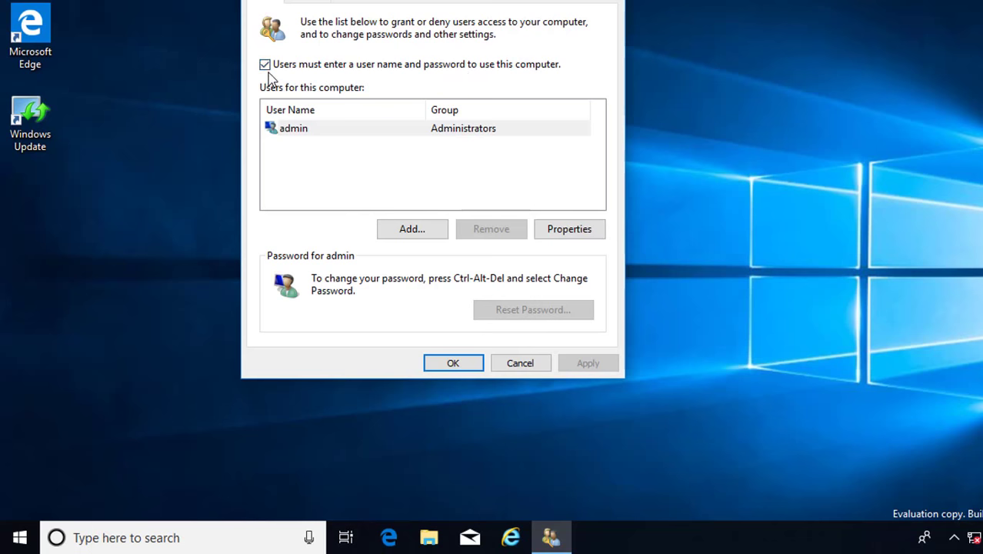
{"action": "left_click", "coordinate": [265, 64]}
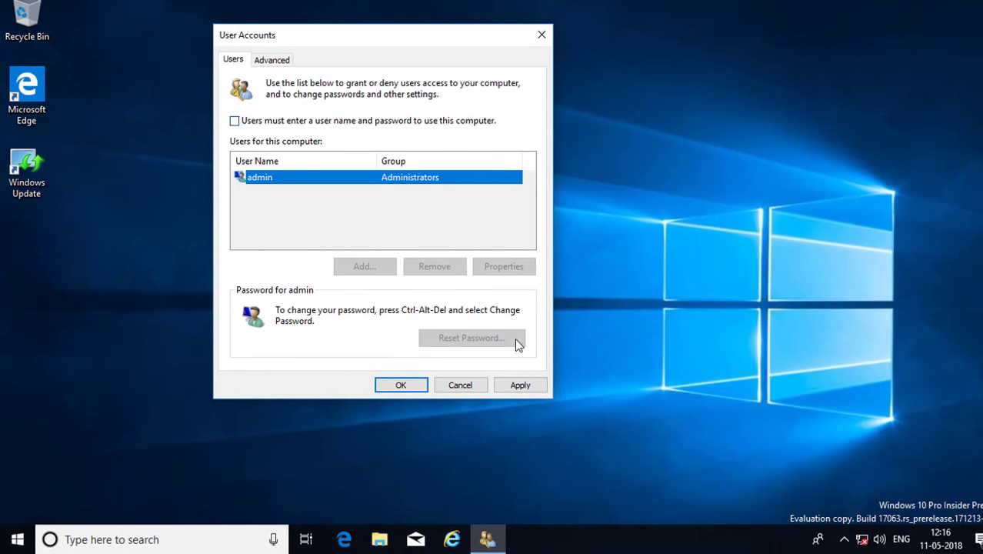
{"action": "left_click", "coordinate": [520, 385]}
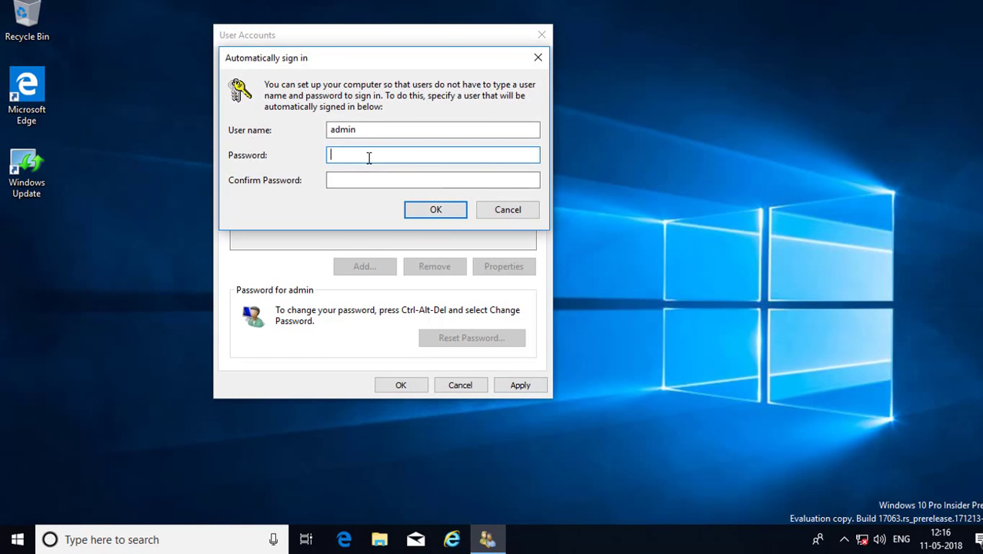
{"action": "left_click", "coordinate": [432, 213]}
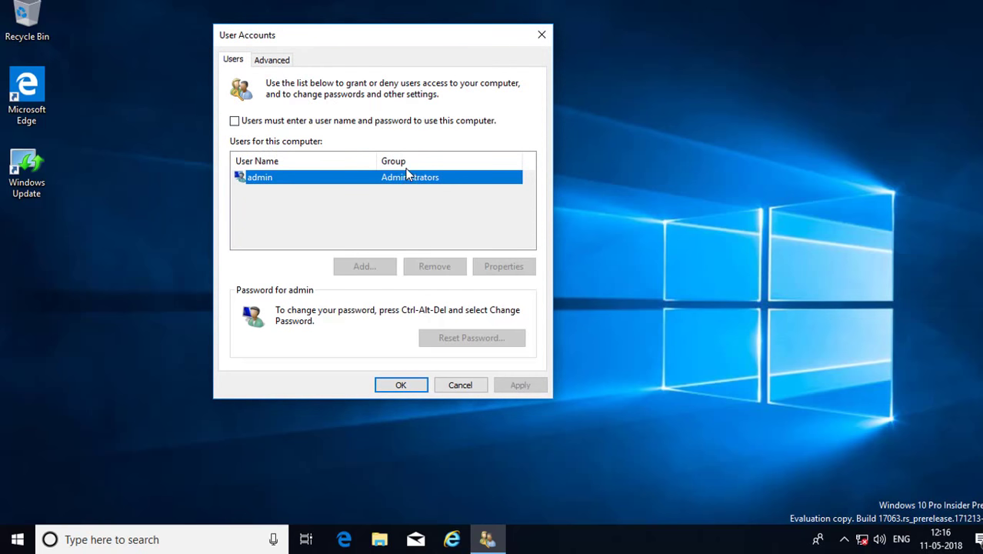
{"action": "left_click", "coordinate": [396, 386]}
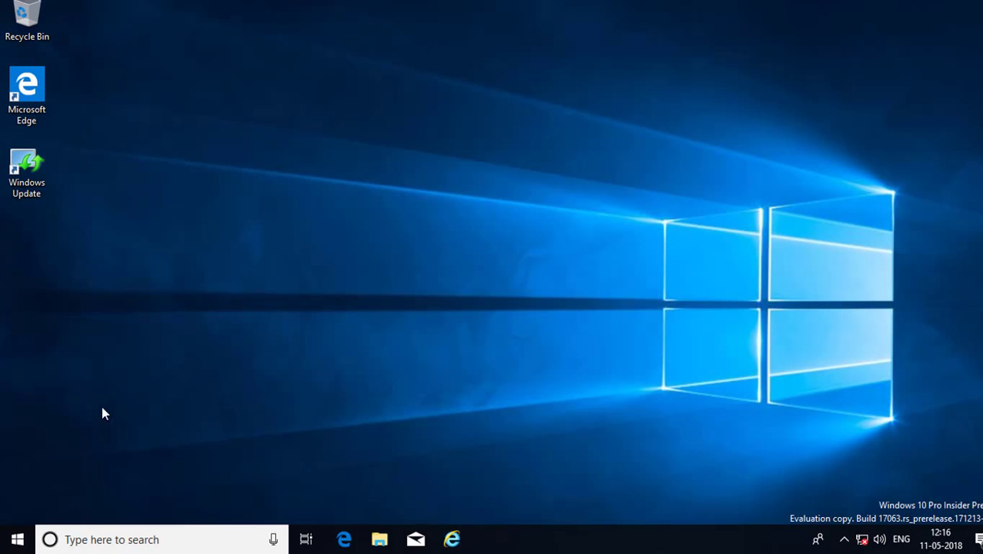
Choose Restart from the Power options in the Start menu
{"action": "left_click", "coordinate": [17, 541]}
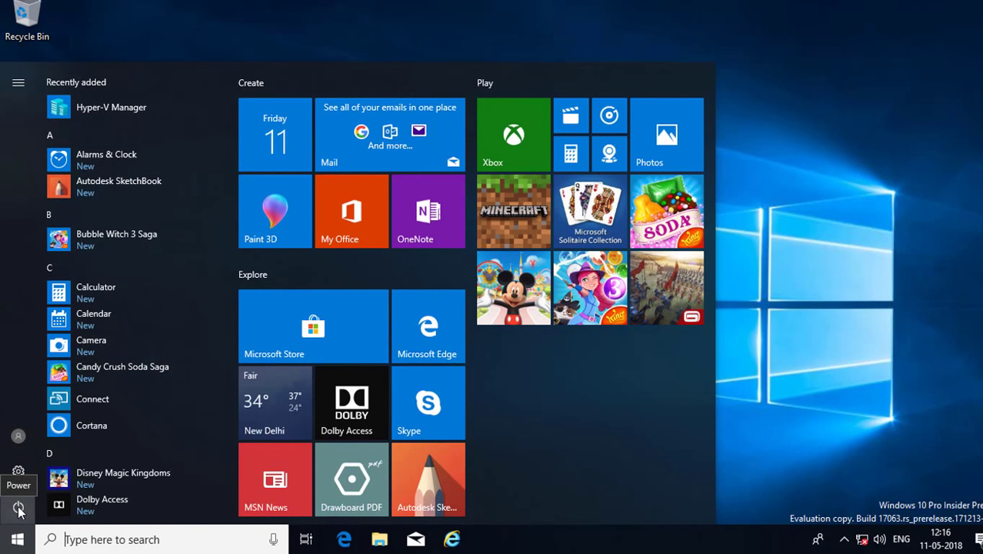
{"action": "left_click", "coordinate": [19, 509]}
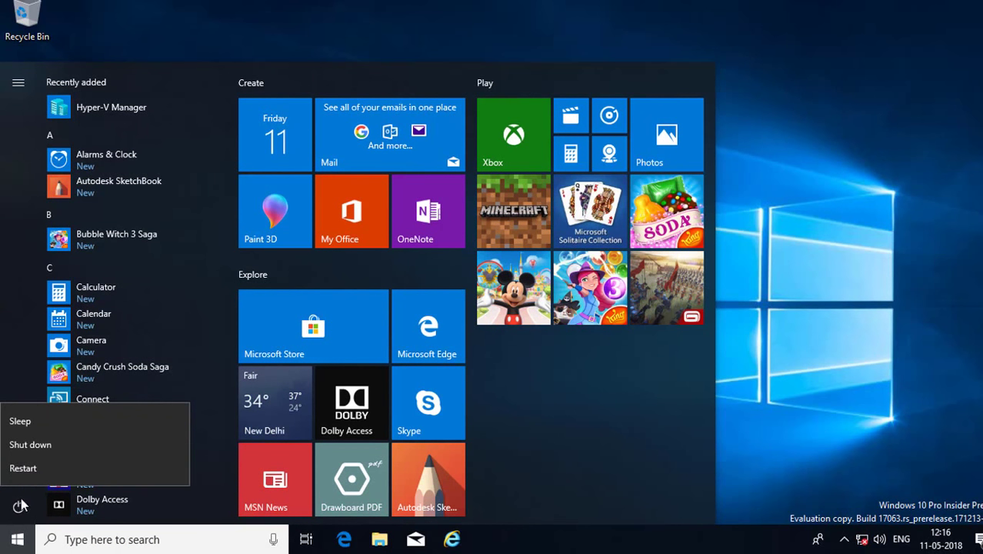
{"action": "left_click", "coordinate": [38, 466]}
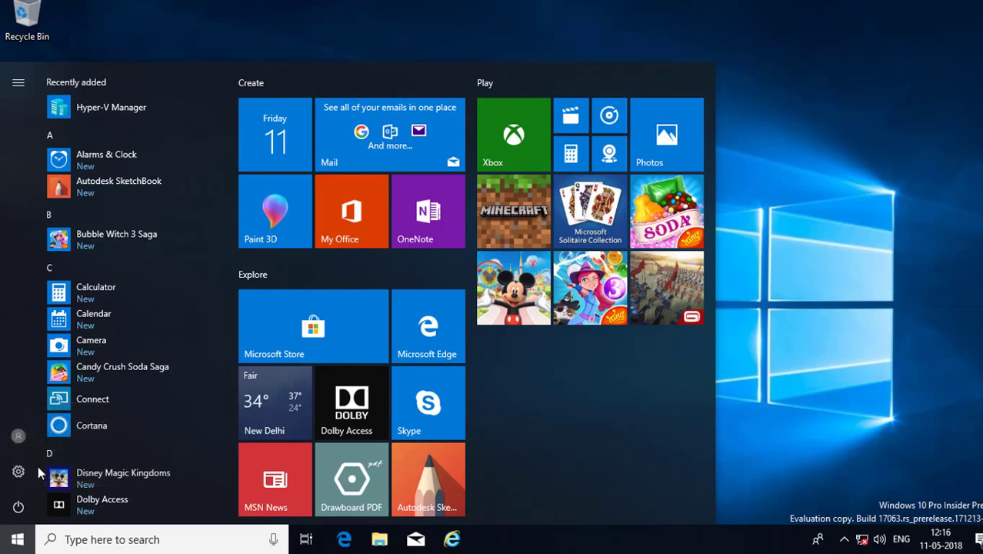